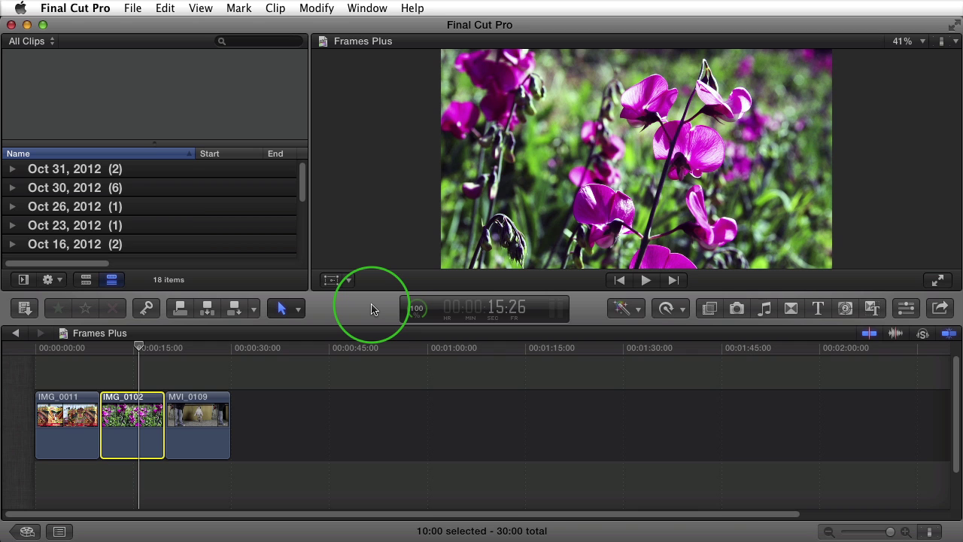
Look at the Movies folder in Finder, close it, and bring Final Cut Pro back to the front.
{"action": "left_click", "coordinate": [307, 540]}
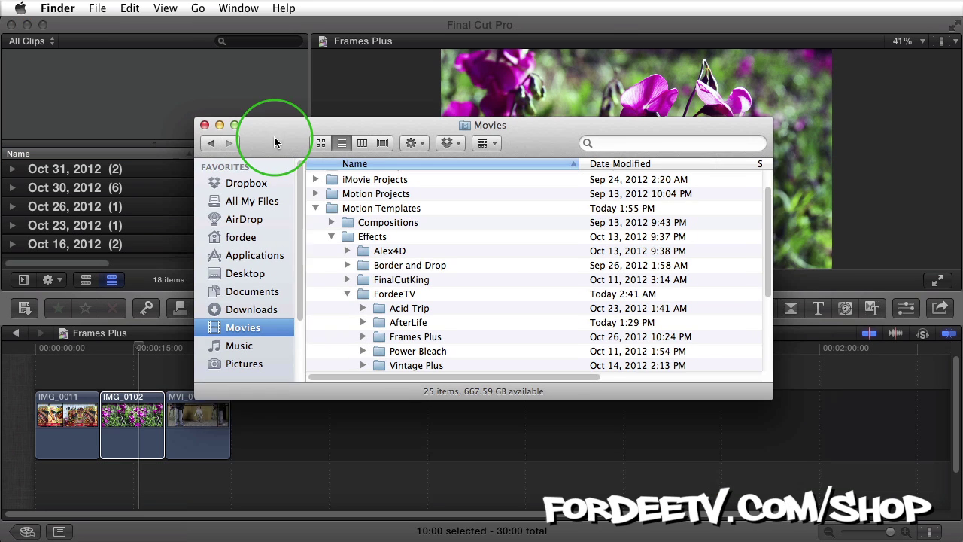
{"action": "left_click_drag", "start_coordinate": [274, 136], "coordinate": [276, 183]}
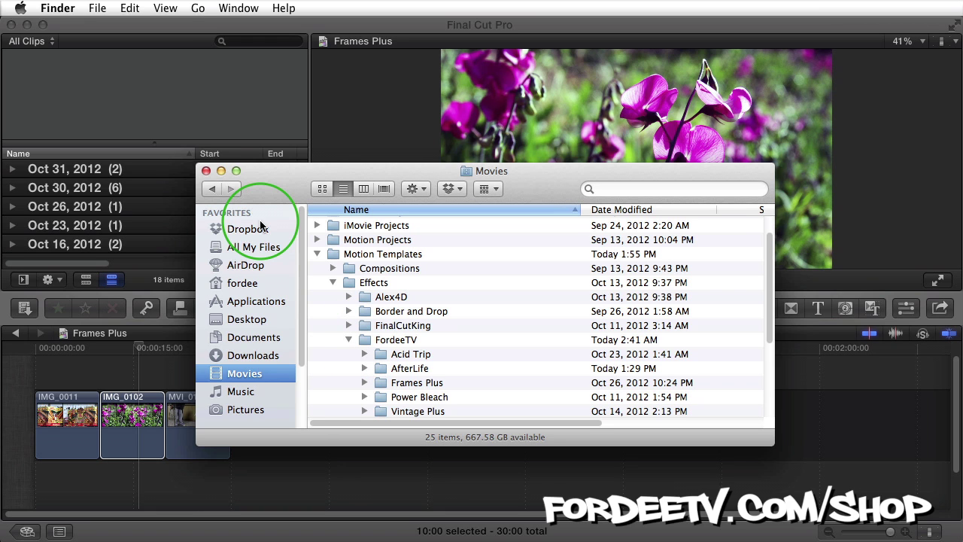
{"action": "left_click", "coordinate": [221, 172]}
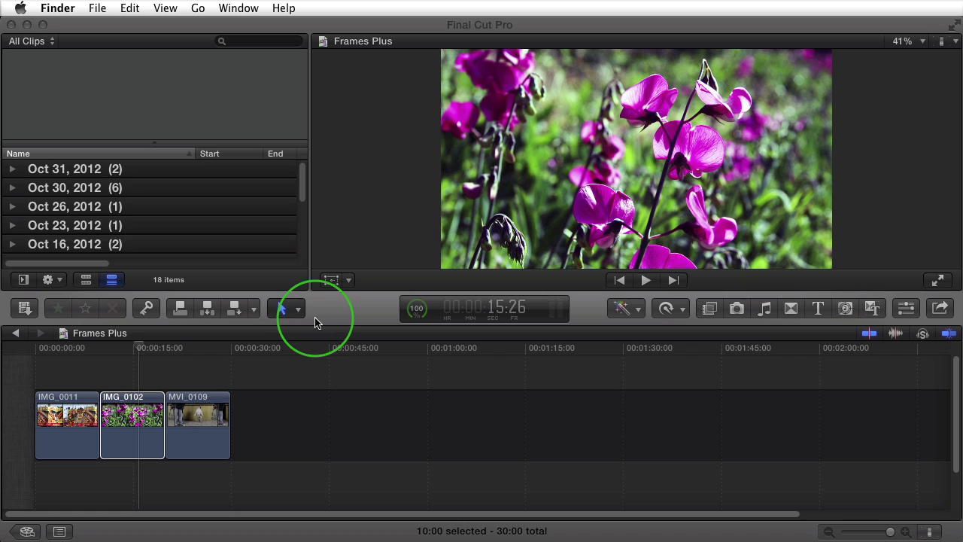
{"action": "left_click", "coordinate": [343, 308]}
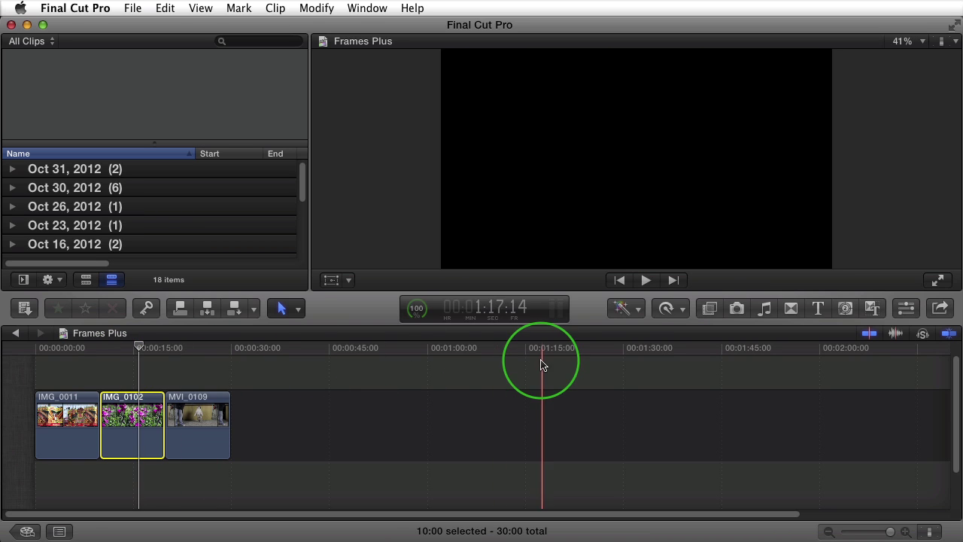
Show the FordeeTV video effects and place the playhead in the IMG_0011 food stand clip.
{"action": "left_click", "coordinate": [709, 309]}
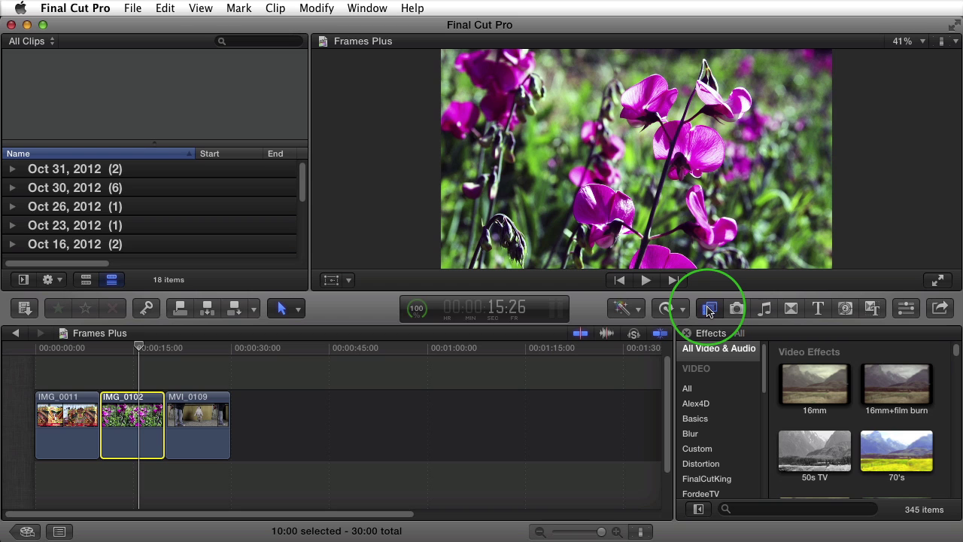
{"action": "left_click", "coordinate": [705, 497]}
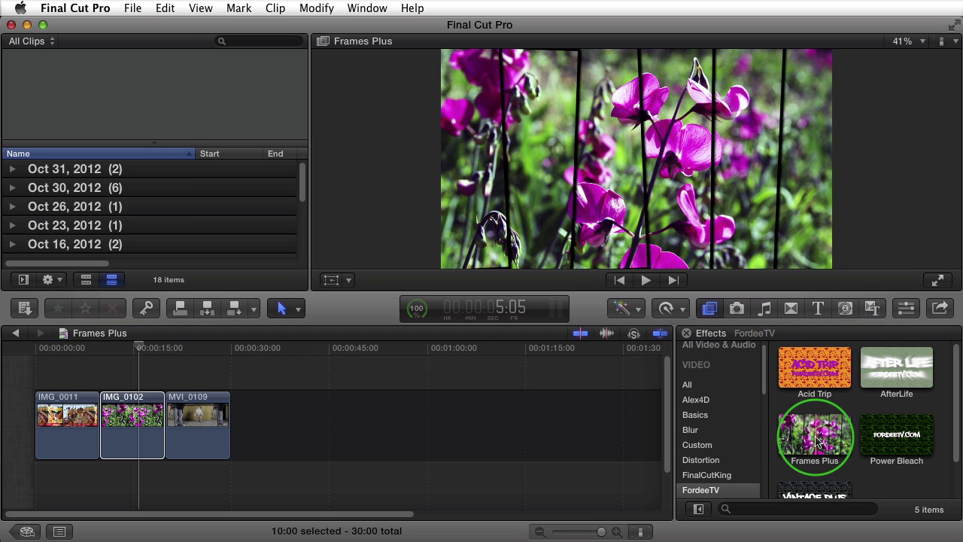
{"action": "left_click", "coordinate": [67, 410]}
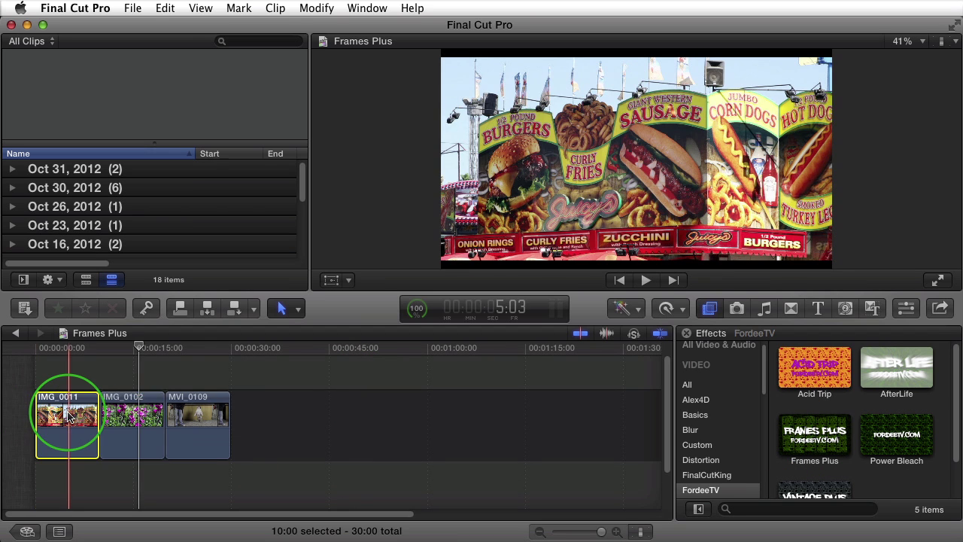
{"action": "left_click", "coordinate": [64, 375]}
{"action": "left_click", "coordinate": [66, 411]}
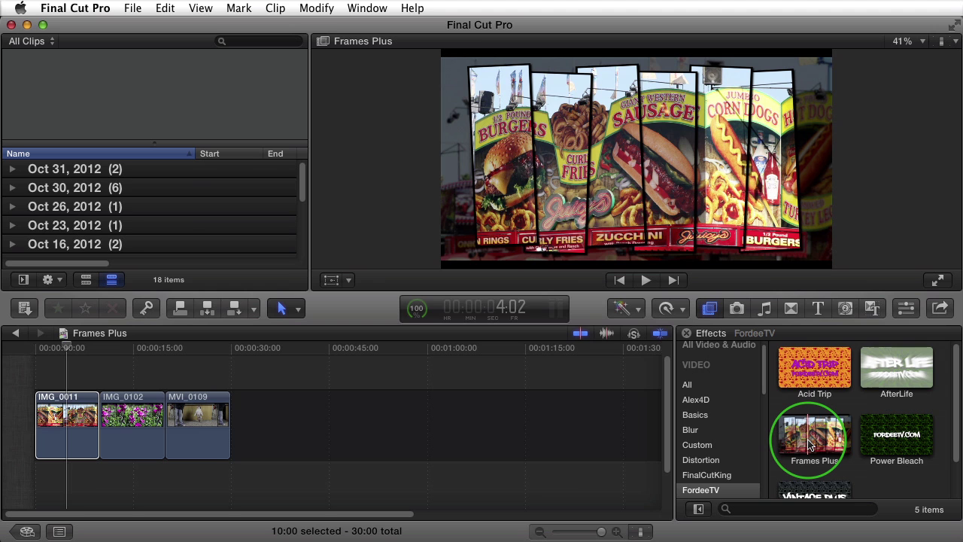
Select the IMG_0102 flower clip and move the playhead into it.
{"action": "left_click", "coordinate": [133, 427]}
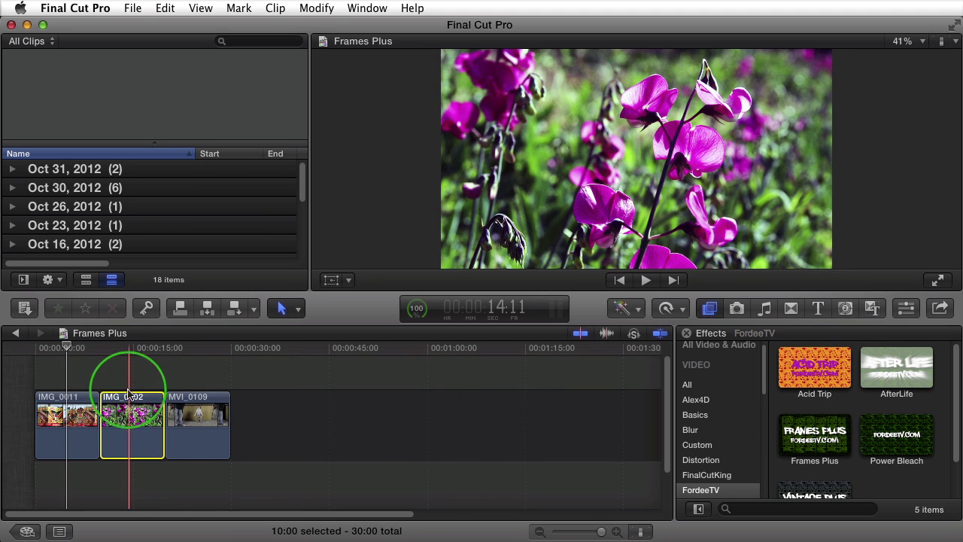
{"action": "left_click", "coordinate": [136, 347]}
{"action": "left_click", "coordinate": [136, 399]}
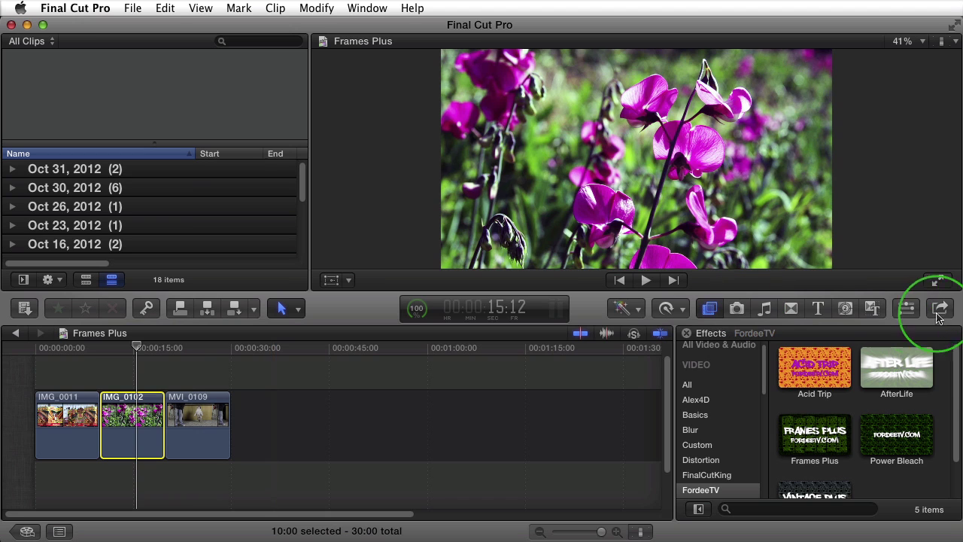
Show the flower clip's Transform settings in the Video inspector: 100% scale, zero position and rotation.
{"action": "left_click", "coordinate": [906, 309]}
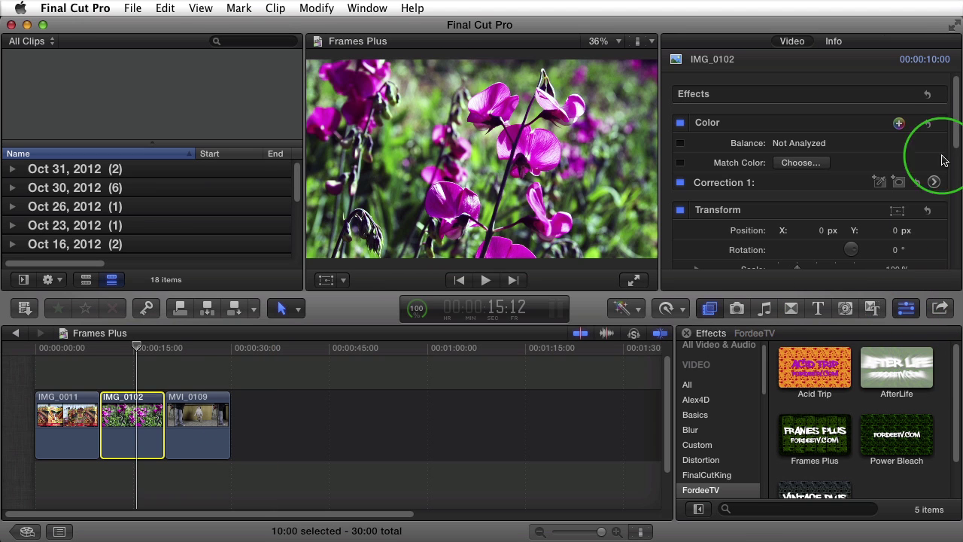
{"action": "scroll", "coordinate": [945, 162], "scroll_direction": "down", "scroll_amount": 10}
{"action": "scroll", "coordinate": [952, 237], "scroll_direction": "down", "scroll_amount": 1}
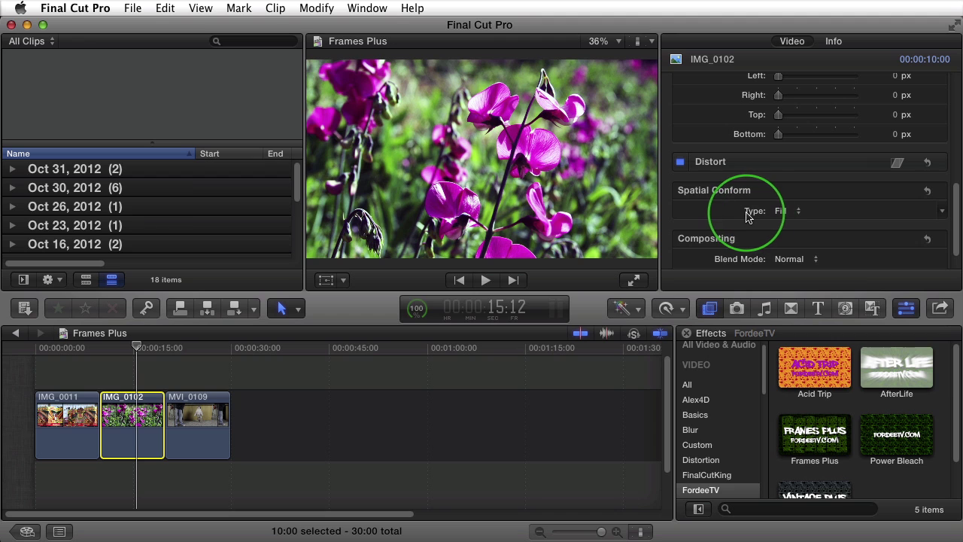
{"action": "left_click_drag", "start_coordinate": [958, 219], "coordinate": [956, 153]}
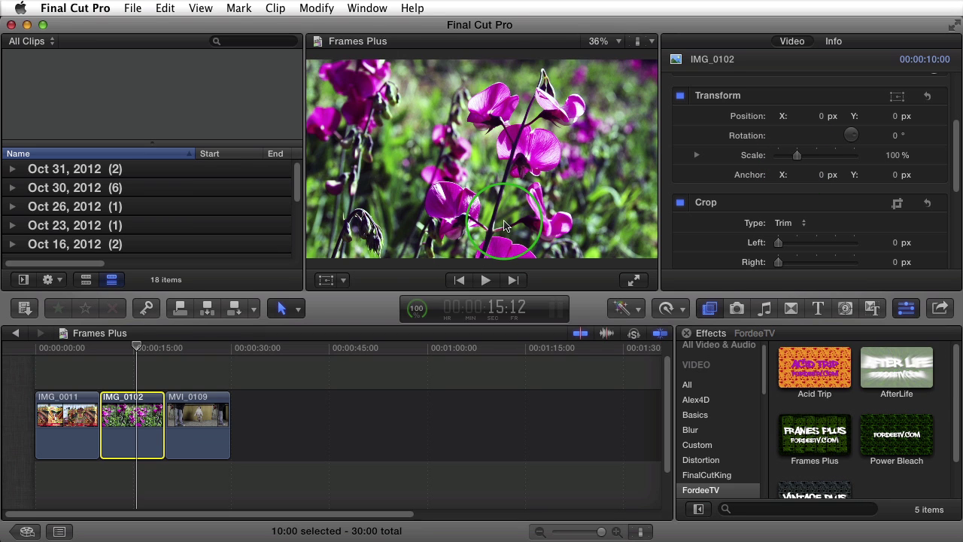
Make IMG_0102 a compound clip named 'Flowers' and drag Frames Plus onto it.
{"action": "right_click", "coordinate": [134, 417]}
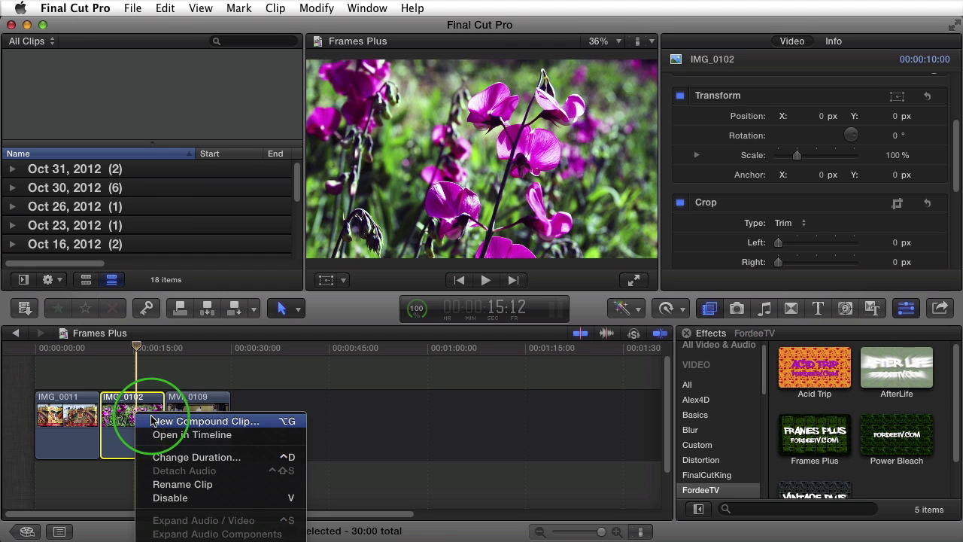
{"action": "left_click", "coordinate": [153, 421]}
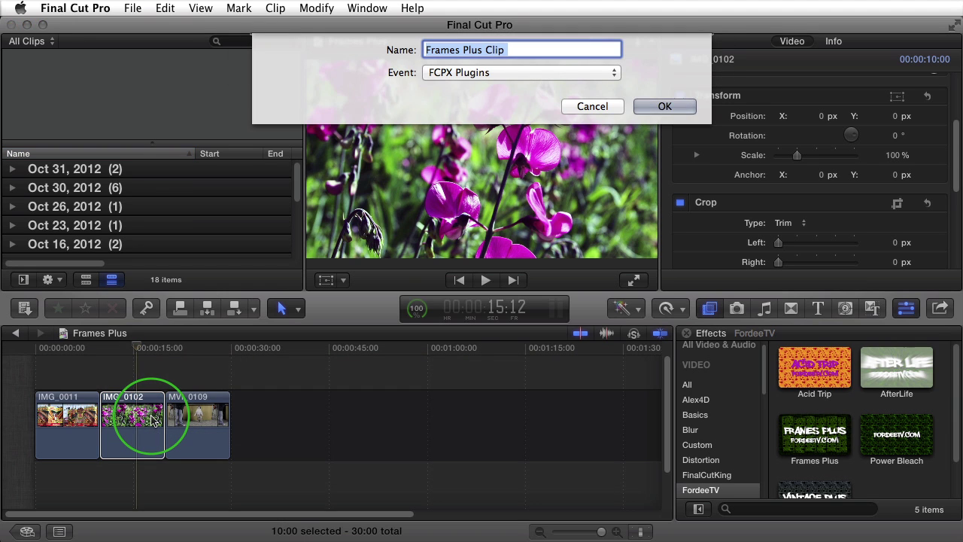
{"action": "type", "text": "Flowers"}
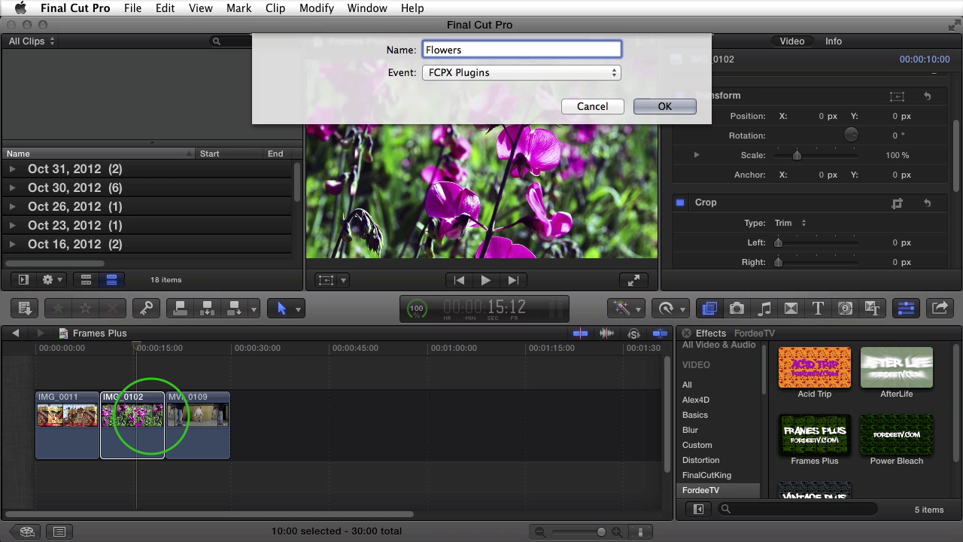
{"action": "key", "text": "Return"}
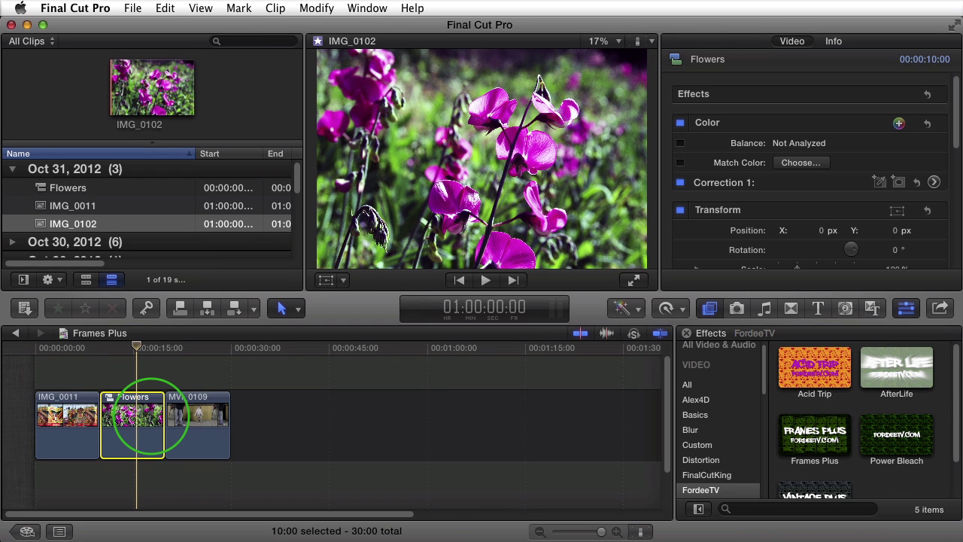
{"action": "left_click", "coordinate": [817, 442]}
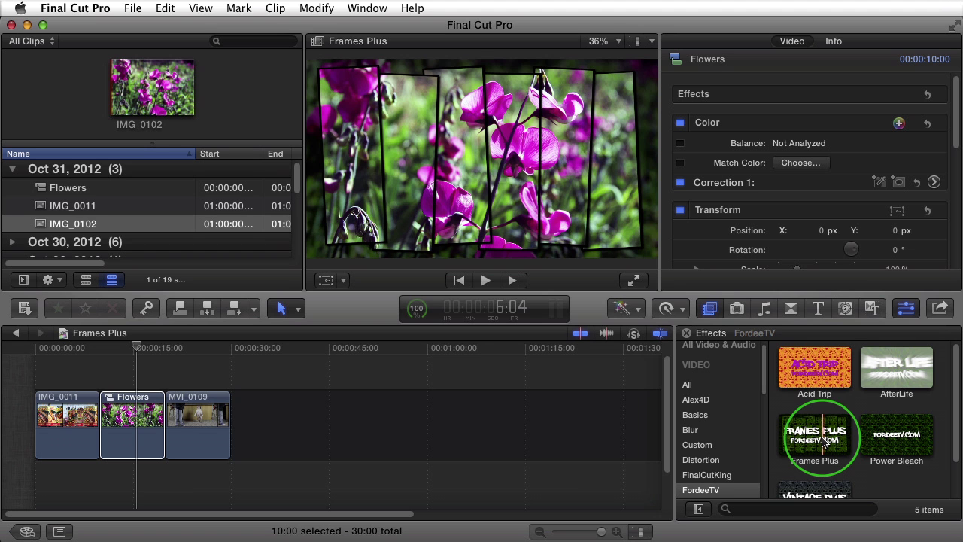
{"action": "left_click_drag", "start_coordinate": [823, 442], "coordinate": [189, 421]}
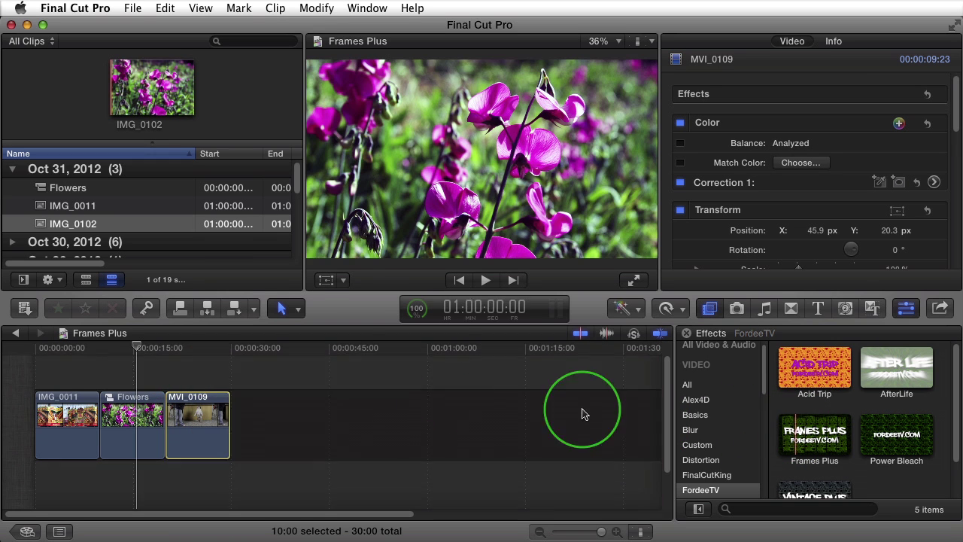
Put the playhead in the dog clip and check its 108% scale value.
{"action": "left_click", "coordinate": [198, 366]}
{"action": "left_click", "coordinate": [198, 408]}
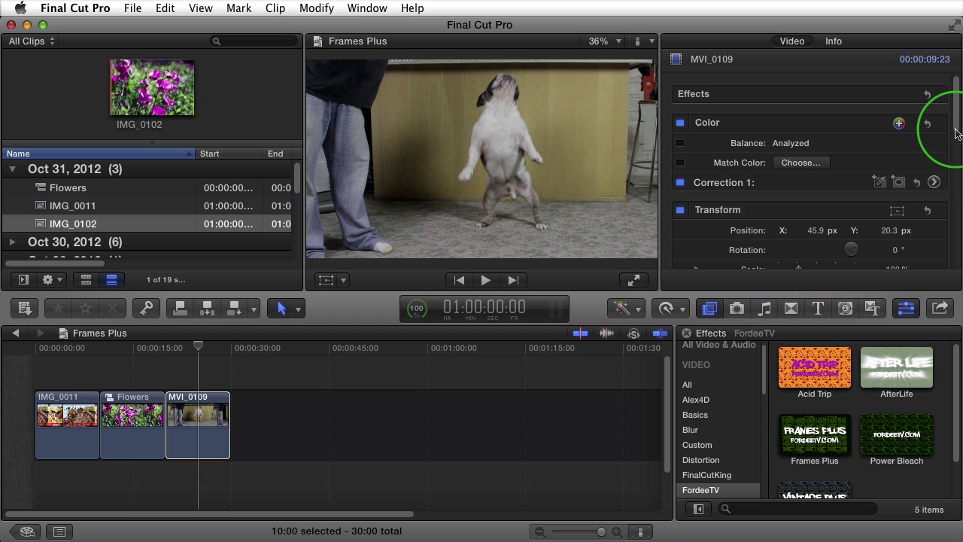
{"action": "left_click_drag", "start_coordinate": [953, 129], "coordinate": [957, 149]}
{"action": "left_click", "coordinate": [890, 212]}
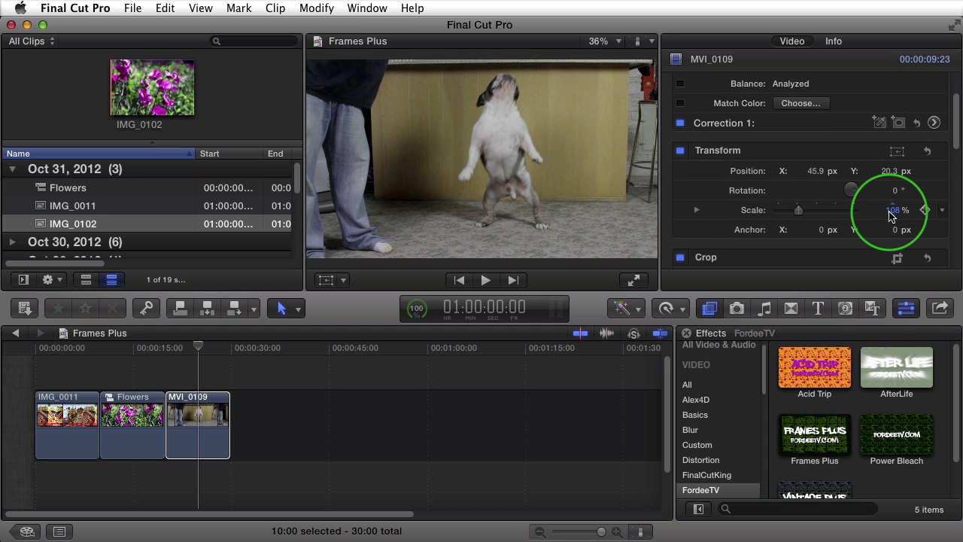
{"action": "left_click_drag", "start_coordinate": [822, 413], "coordinate": [194, 413]}
Make MVI_0109 a compound clip named 'Bandit Dances FX' and apply Frames Plus to it.
{"action": "right_click", "coordinate": [209, 424]}
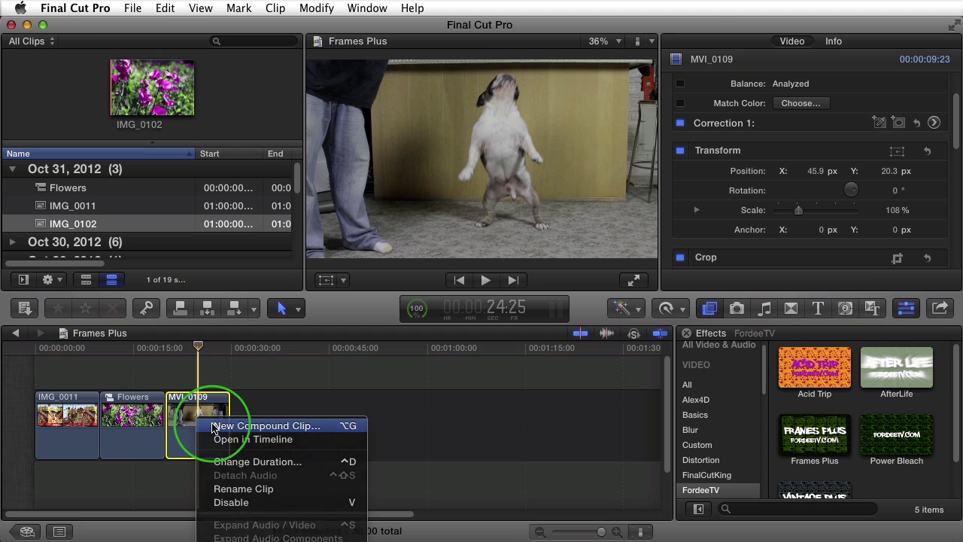
{"action": "left_click", "coordinate": [213, 426]}
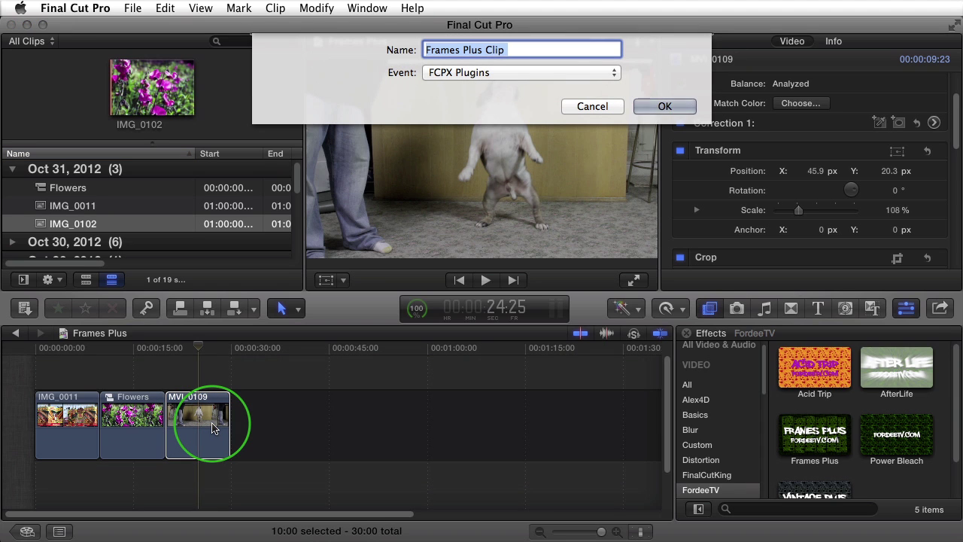
{"action": "type", "text": "Bandit Dance"}
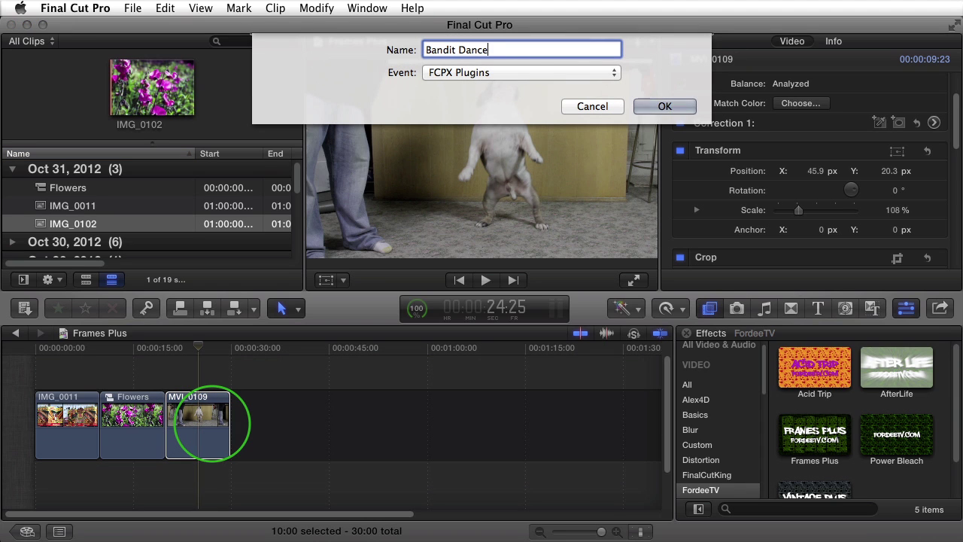
{"action": "type", "text": "s FX"}
{"action": "key", "text": "Return"}
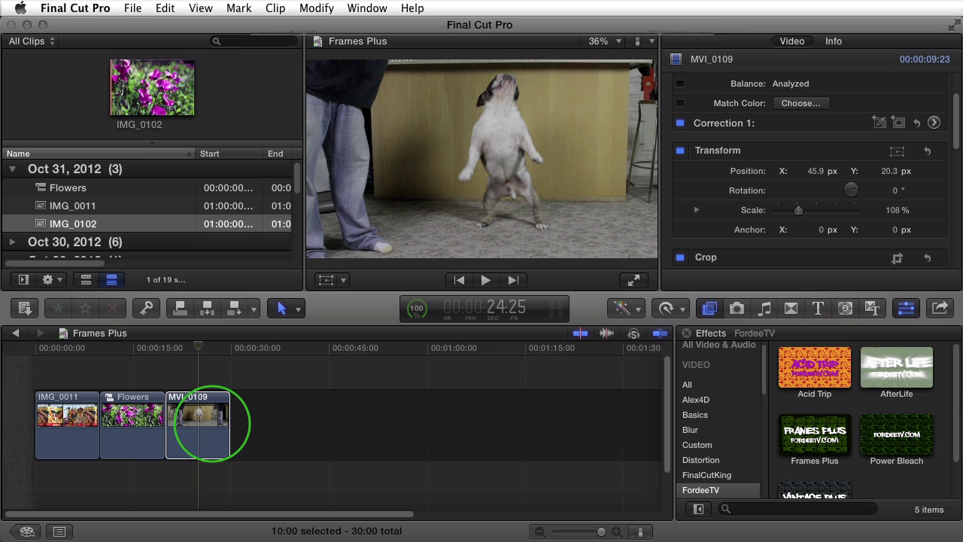
{"action": "left_click", "coordinate": [793, 435]}
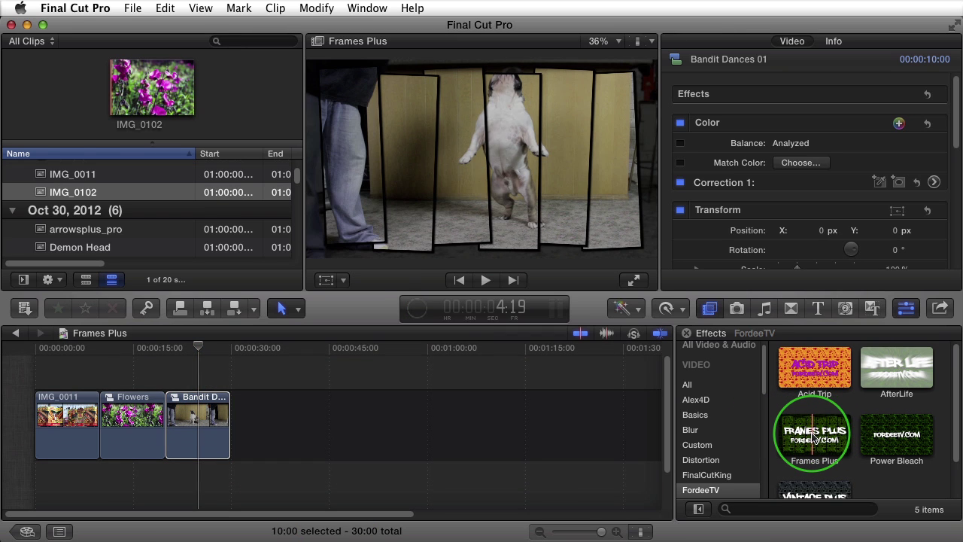
{"action": "left_click_drag", "start_coordinate": [813, 436], "coordinate": [192, 432]}
Set Frames Plus border width 47.15 and drop shadow distance 80.46, blur 99.6, angle 84.23.
{"action": "left_click", "coordinate": [193, 435]}
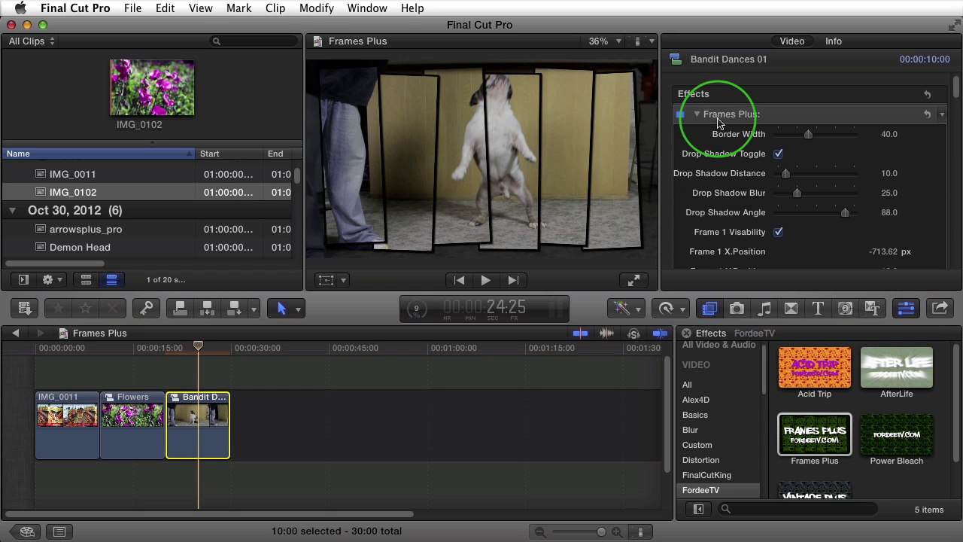
{"action": "mouse_move", "coordinate": [811, 137]}
{"action": "left_mouse_down"}
{"action": "mouse_move", "coordinate": [884, 136]}
{"action": "mouse_move", "coordinate": [800, 139]}
{"action": "mouse_move", "coordinate": [817, 142]}
{"action": "left_mouse_up"}
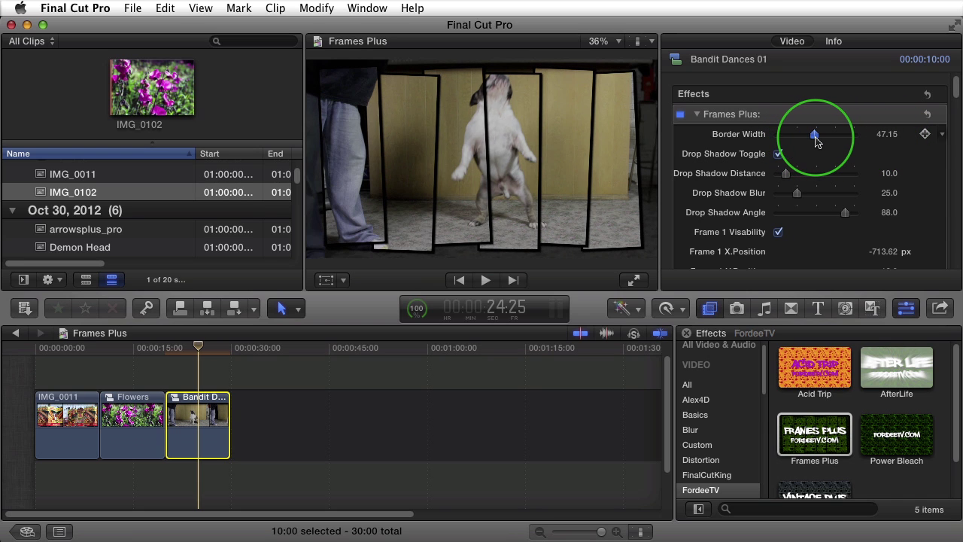
{"action": "left_click", "coordinate": [779, 155]}
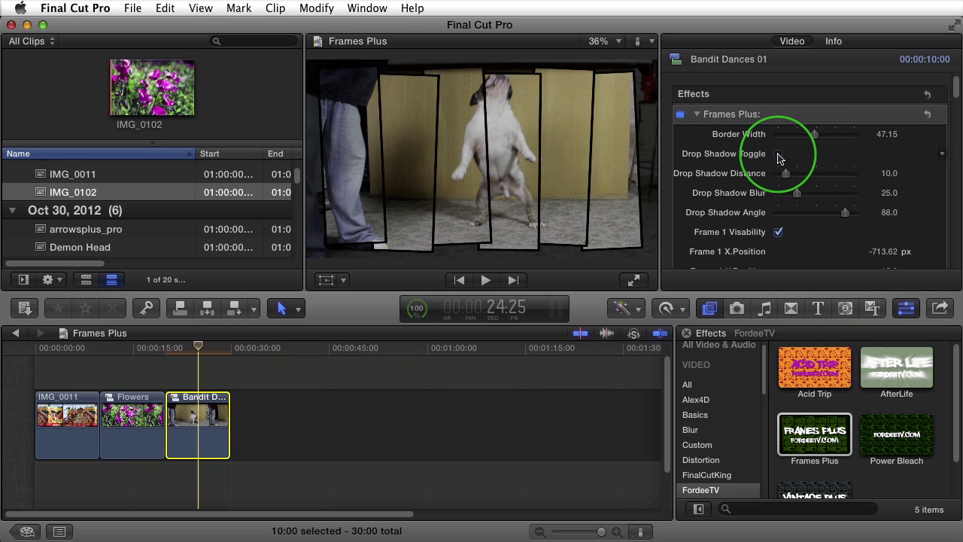
{"action": "left_click", "coordinate": [779, 155]}
{"action": "left_click_drag", "start_coordinate": [787, 174], "coordinate": [851, 170]}
{"action": "left_click_drag", "start_coordinate": [798, 196], "coordinate": [856, 196]}
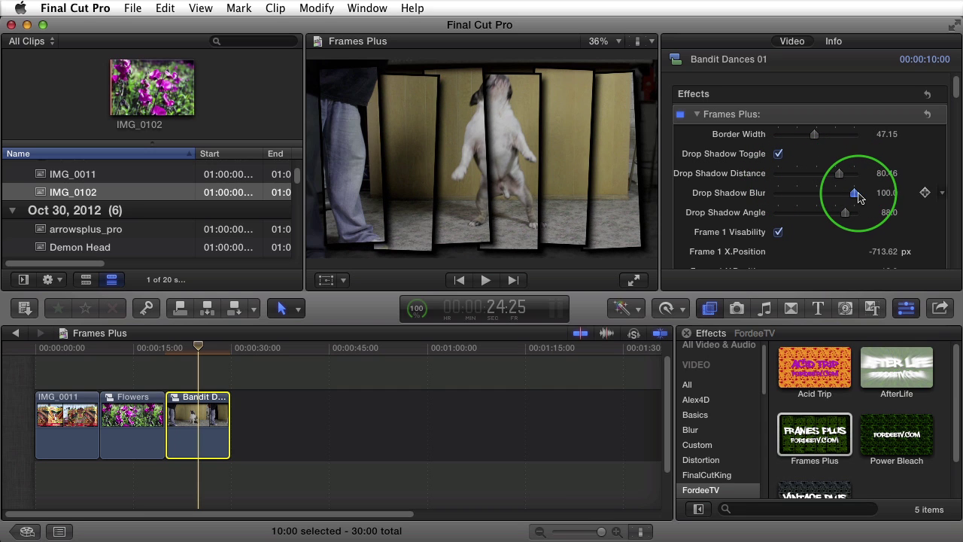
{"action": "mouse_move", "coordinate": [845, 216]}
{"action": "left_mouse_down"}
{"action": "mouse_move", "coordinate": [743, 218]}
{"action": "mouse_move", "coordinate": [862, 210]}
{"action": "mouse_move", "coordinate": [742, 219]}
{"action": "mouse_move", "coordinate": [858, 213]}
{"action": "mouse_move", "coordinate": [768, 222]}
{"action": "mouse_move", "coordinate": [847, 217]}
{"action": "mouse_move", "coordinate": [831, 219]}
{"action": "left_mouse_up"}
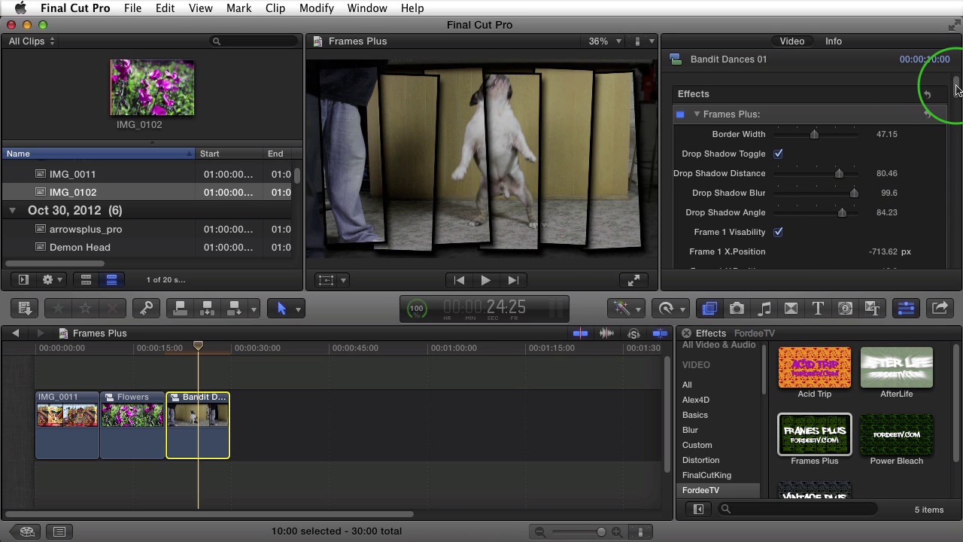
Hide the Frame 1 panel of the dog clip's Frames Plus effect.
{"action": "scroll", "coordinate": [953, 92], "scroll_direction": "down", "scroll_amount": 5}
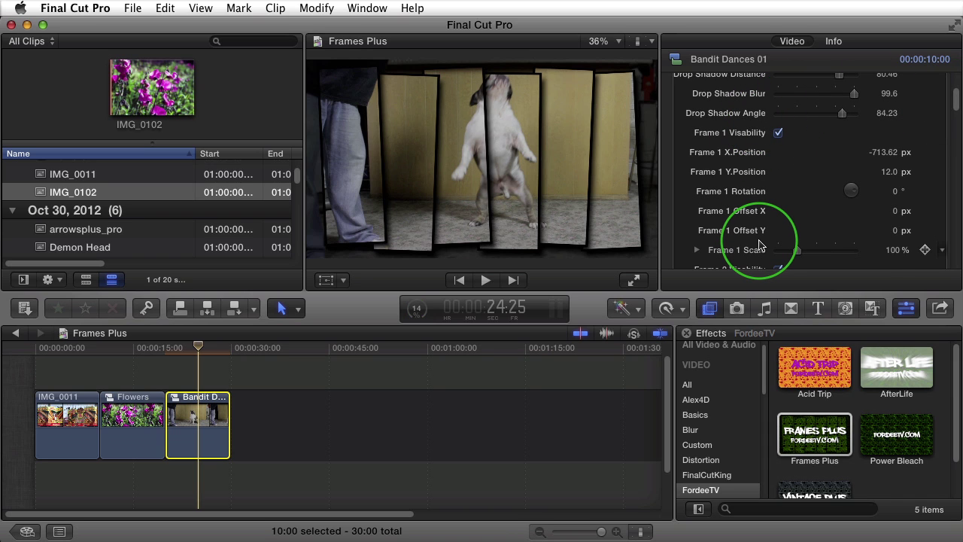
{"action": "left_click", "coordinate": [778, 133]}
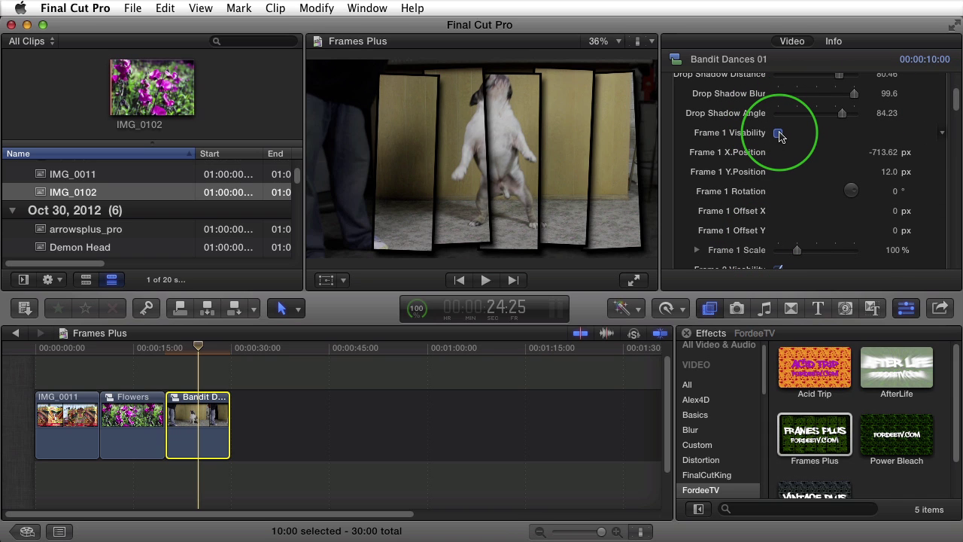
{"action": "left_click", "coordinate": [778, 132]}
{"action": "left_click", "coordinate": [778, 133]}
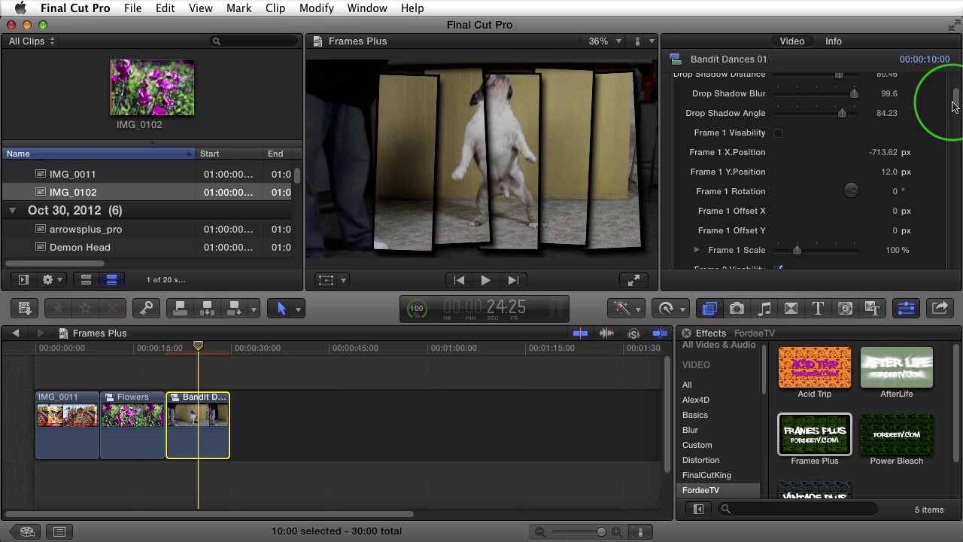
Offset Frame 2's picture, with X at -55 px, and scale it to 225%.
{"action": "left_click_drag", "start_coordinate": [956, 105], "coordinate": [895, 174]}
{"action": "left_click", "coordinate": [905, 135]}
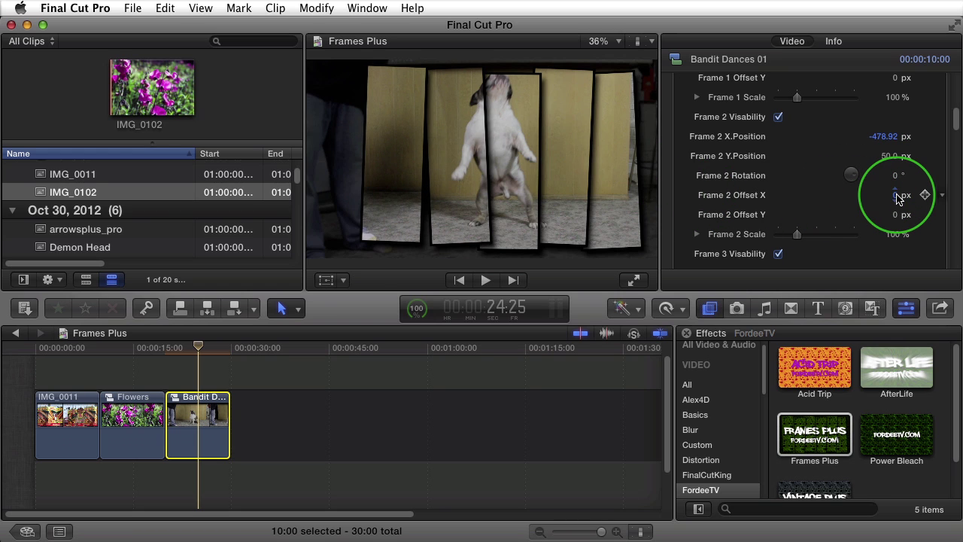
{"action": "left_click_drag", "start_coordinate": [898, 197], "coordinate": [889, 197]}
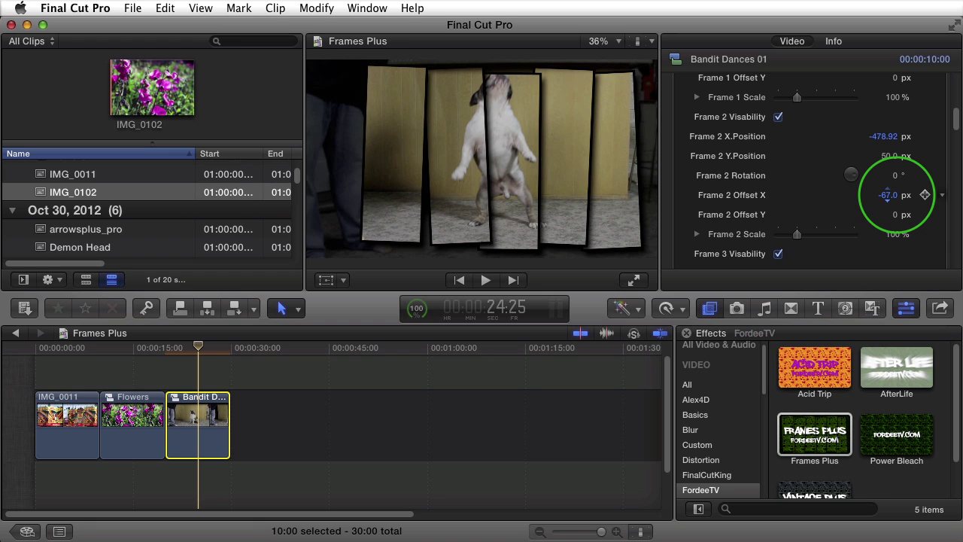
{"action": "left_click_drag", "start_coordinate": [894, 199], "coordinate": [887, 216]}
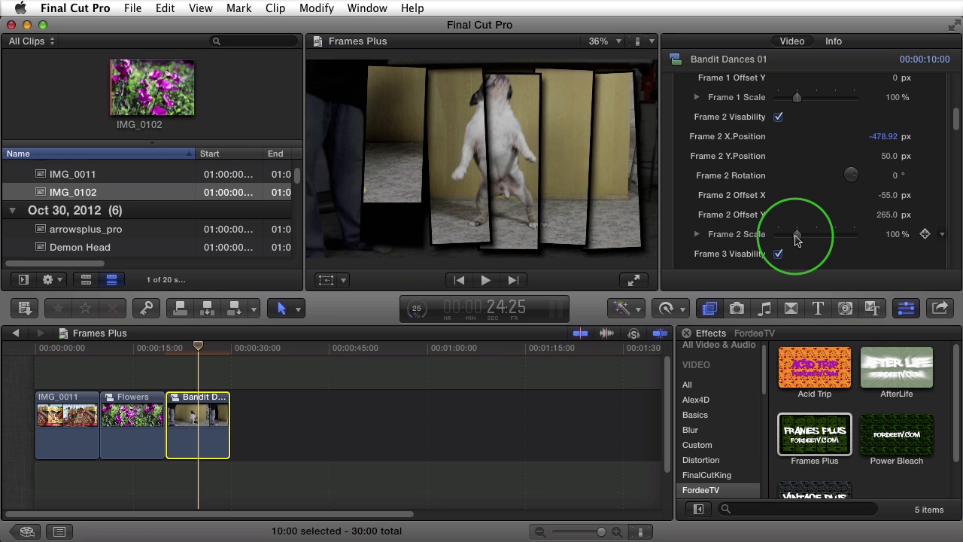
{"action": "left_click_drag", "start_coordinate": [797, 239], "coordinate": [822, 236]}
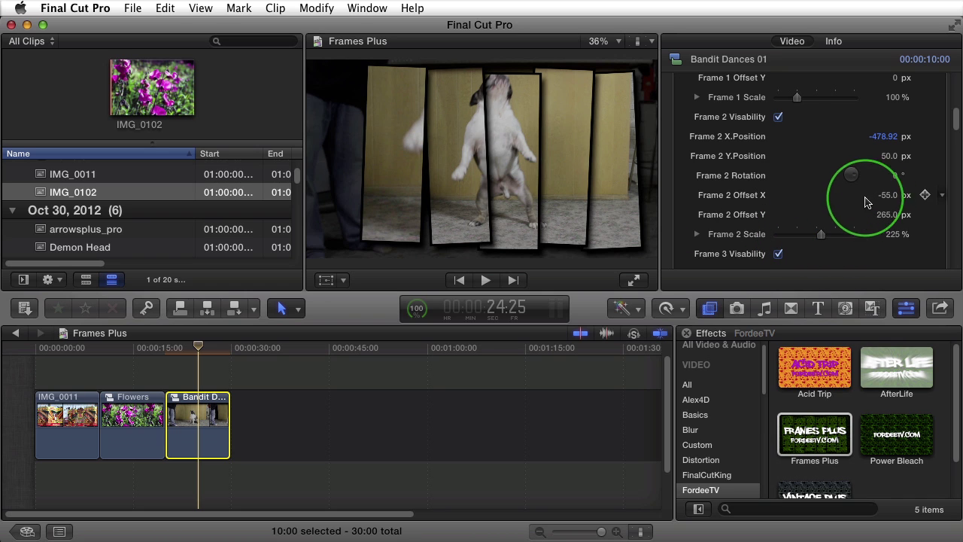
{"action": "left_click", "coordinate": [889, 199]}
{"action": "left_click_drag", "start_coordinate": [889, 194], "coordinate": [889, 196]}
{"action": "left_click_drag", "start_coordinate": [959, 120], "coordinate": [959, 140]}
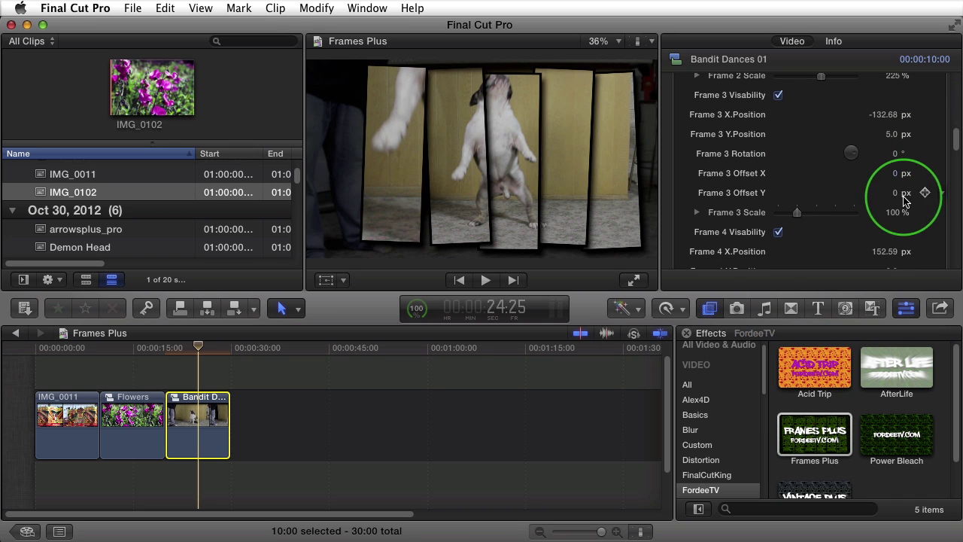
Scale Frame 3 to 278%, then hide Frames 3 and 5, leaving three panels.
{"action": "left_click_drag", "start_coordinate": [797, 212], "coordinate": [831, 216]}
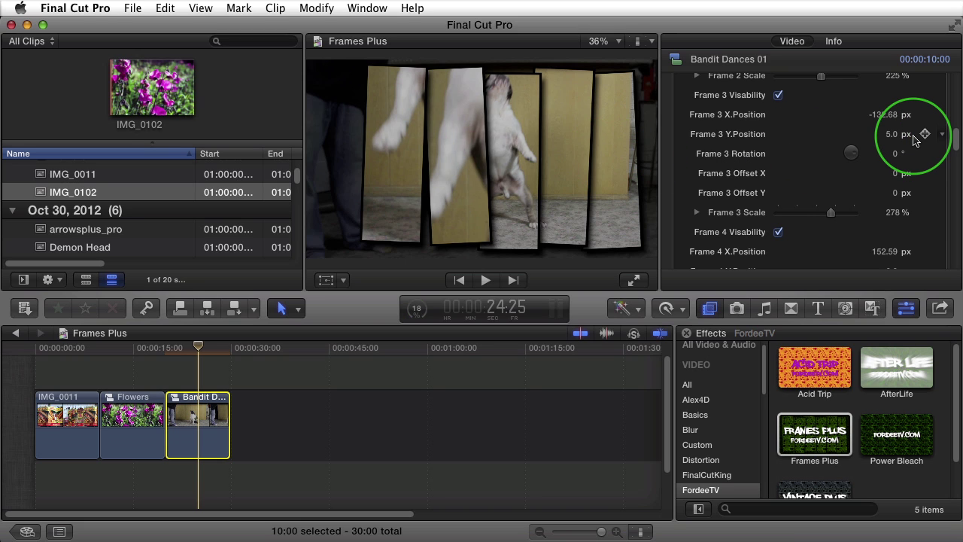
{"action": "left_click", "coordinate": [778, 95]}
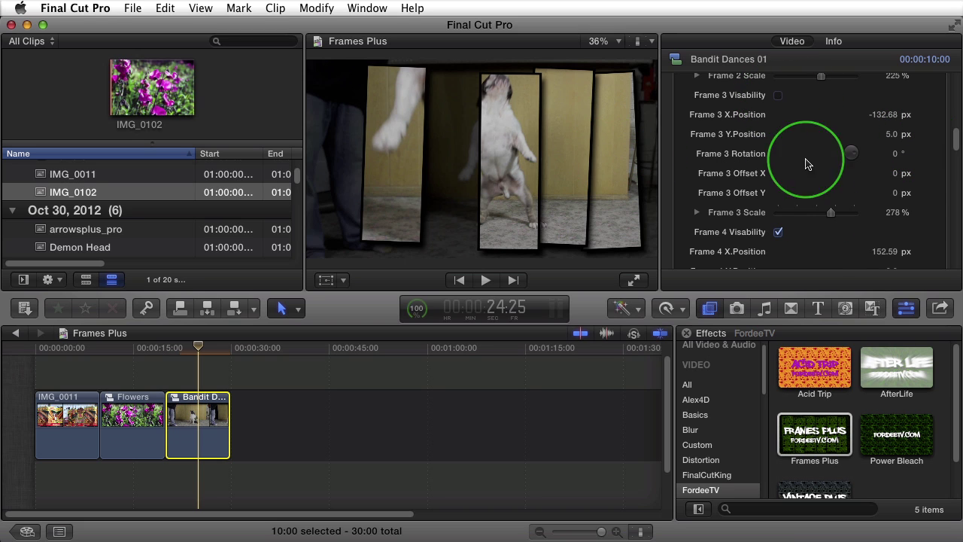
{"action": "left_click_drag", "start_coordinate": [956, 141], "coordinate": [957, 158]}
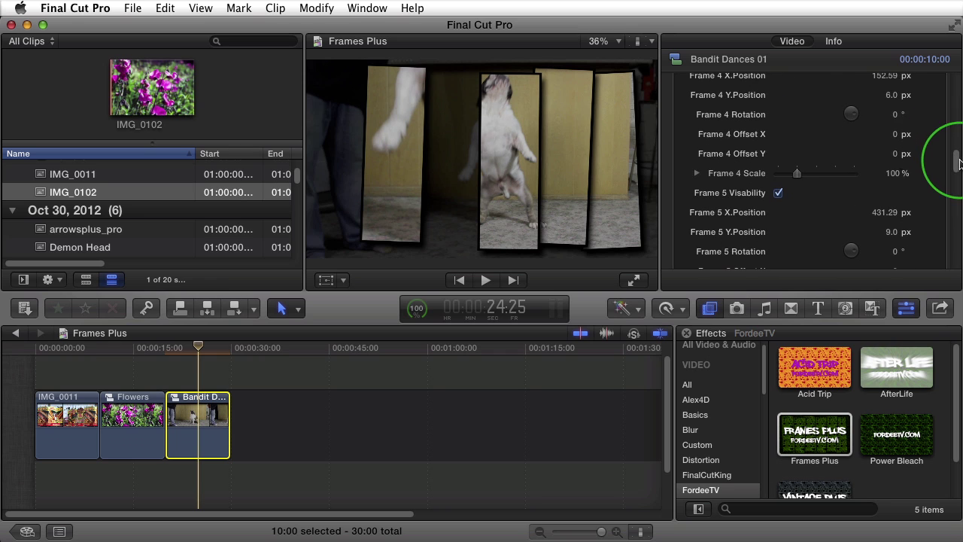
{"action": "left_click", "coordinate": [778, 193]}
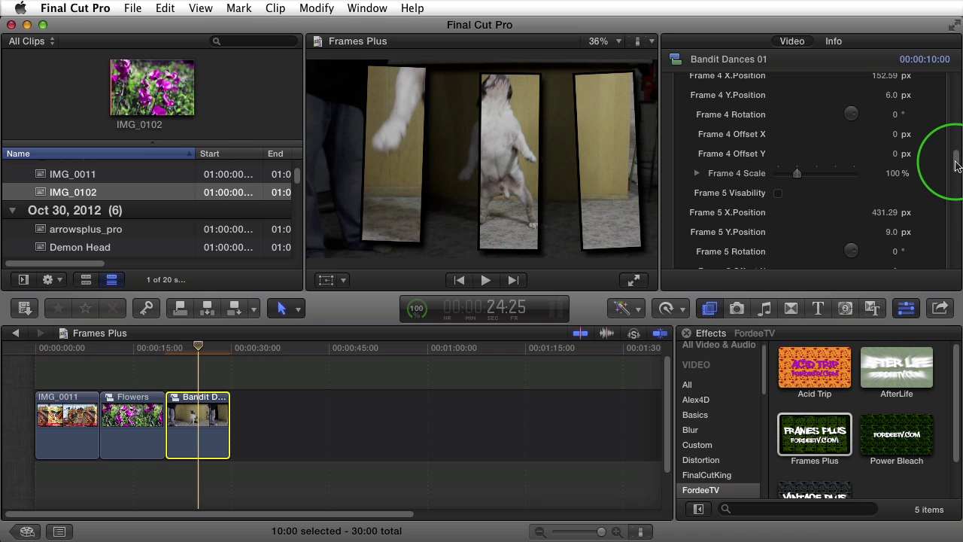
{"action": "left_click_drag", "start_coordinate": [958, 164], "coordinate": [957, 203]}
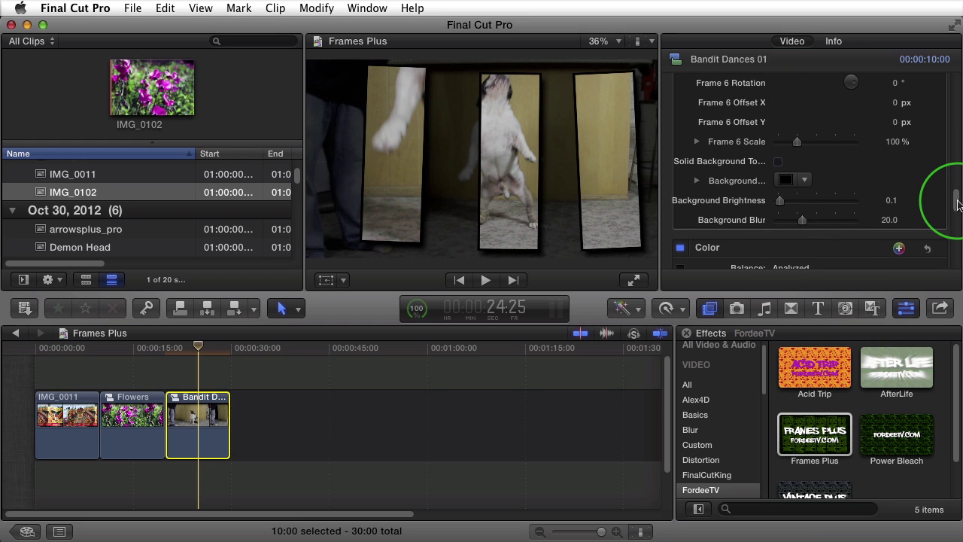
Turn on the Frames Plus solid background and make its colour blue.
{"action": "left_click", "coordinate": [780, 163]}
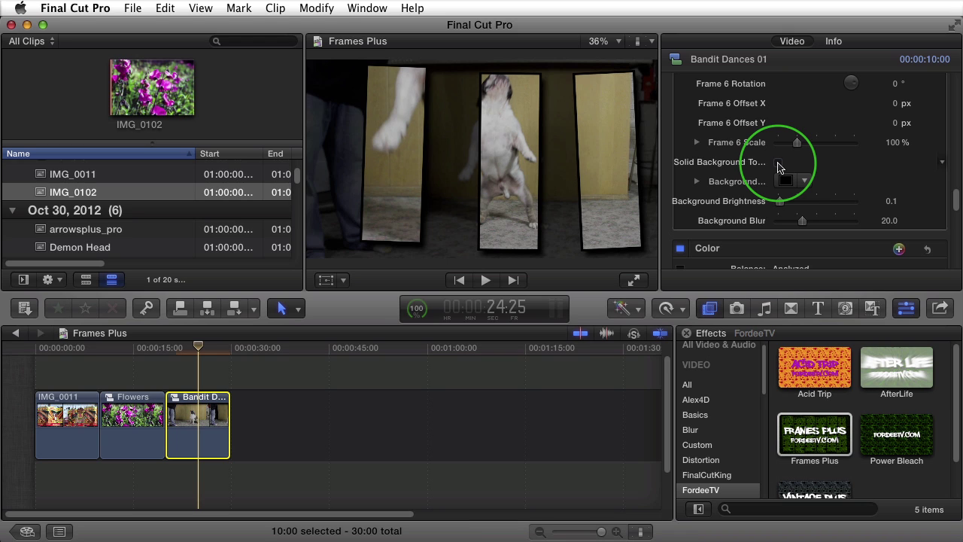
{"action": "left_click", "coordinate": [779, 162]}
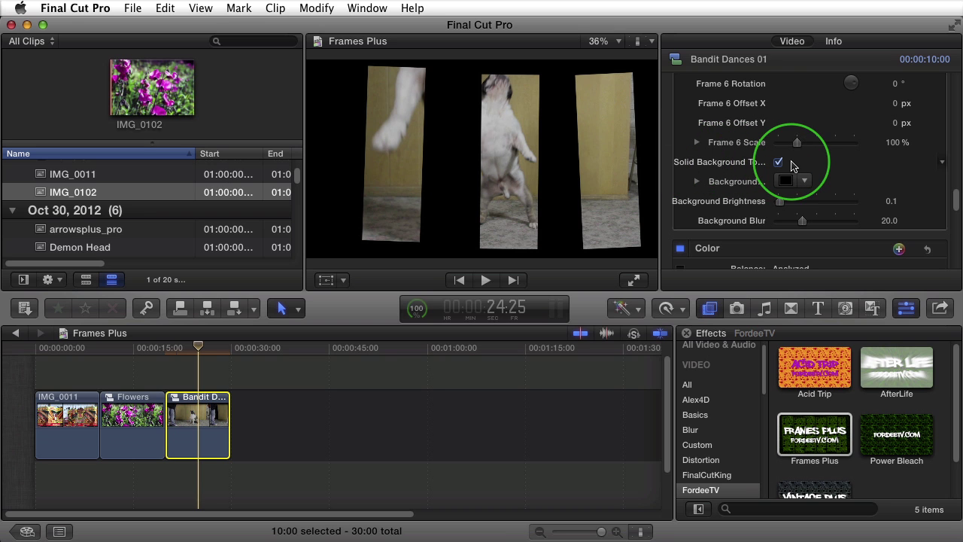
{"action": "left_click", "coordinate": [802, 181]}
{"action": "left_click_drag", "start_coordinate": [798, 197], "coordinate": [868, 290]}
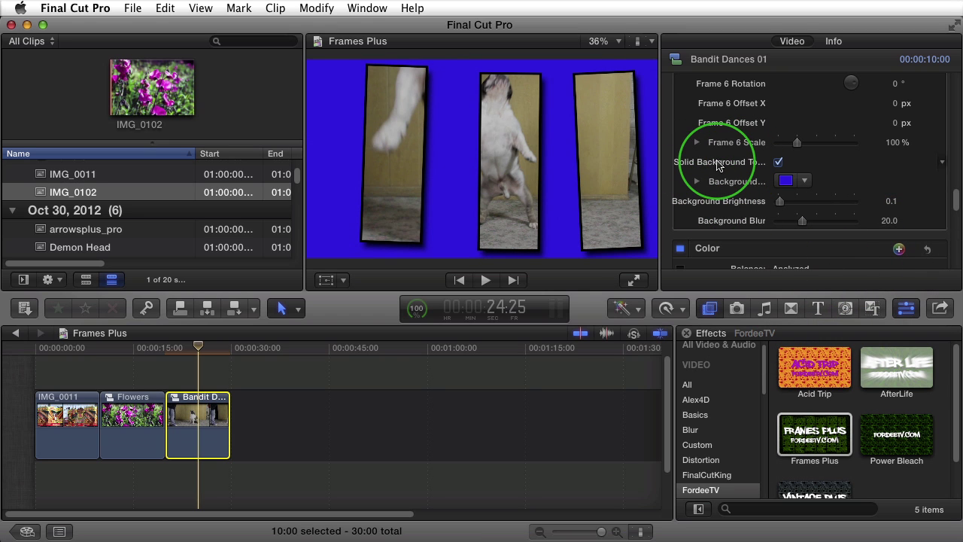
Switch off the solid background and raise Background Brightness to 0.37.
{"action": "left_click", "coordinate": [778, 163]}
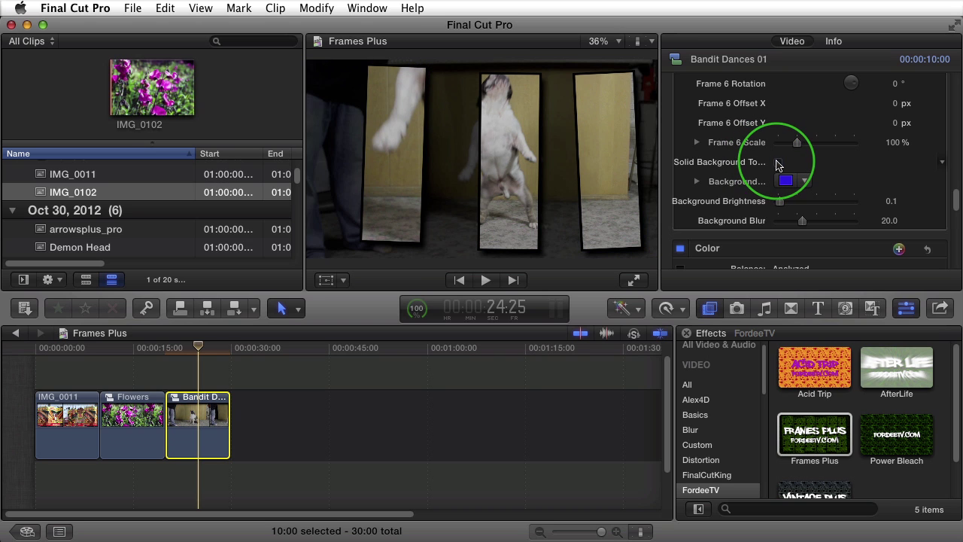
{"action": "left_click_drag", "start_coordinate": [780, 203], "coordinate": [854, 222]}
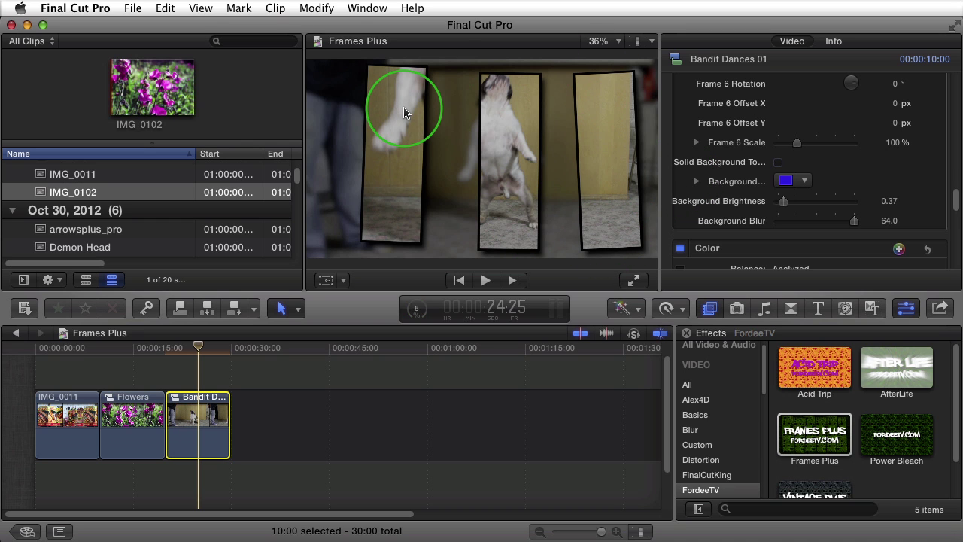
Apply the Frames Plus effect to the Flowers clip.
{"action": "left_click", "coordinate": [132, 393]}
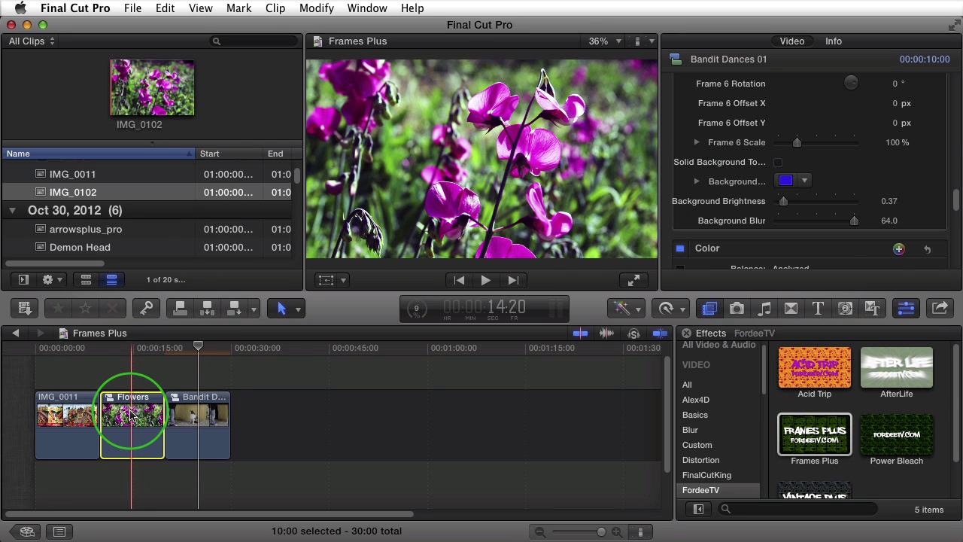
{"action": "left_click", "coordinate": [136, 367]}
{"action": "left_click", "coordinate": [128, 419]}
{"action": "double_click", "coordinate": [821, 440]}
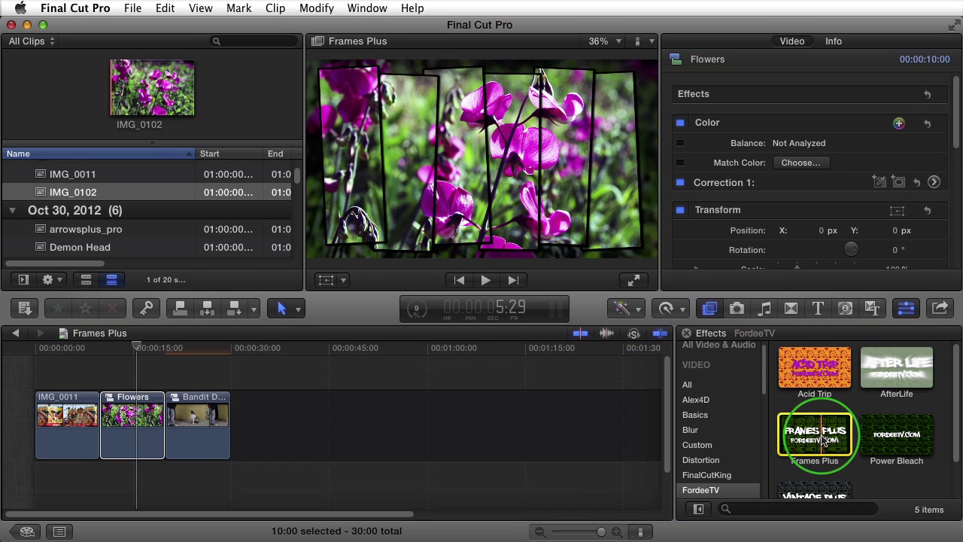
{"action": "left_click_drag", "start_coordinate": [823, 440], "coordinate": [135, 410]}
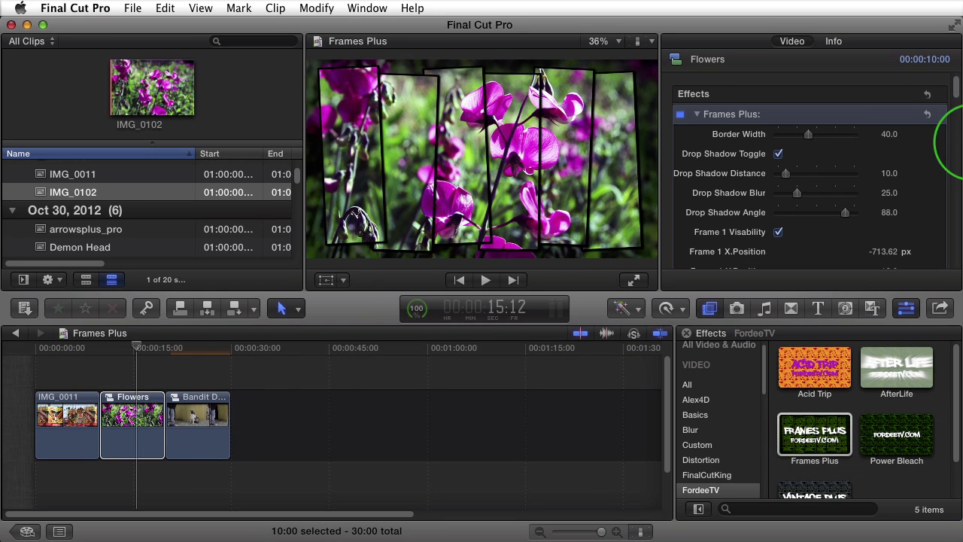
Enable Solid Background Toggle and set the background colour to red.
{"action": "left_click_drag", "start_coordinate": [957, 91], "coordinate": [957, 194]}
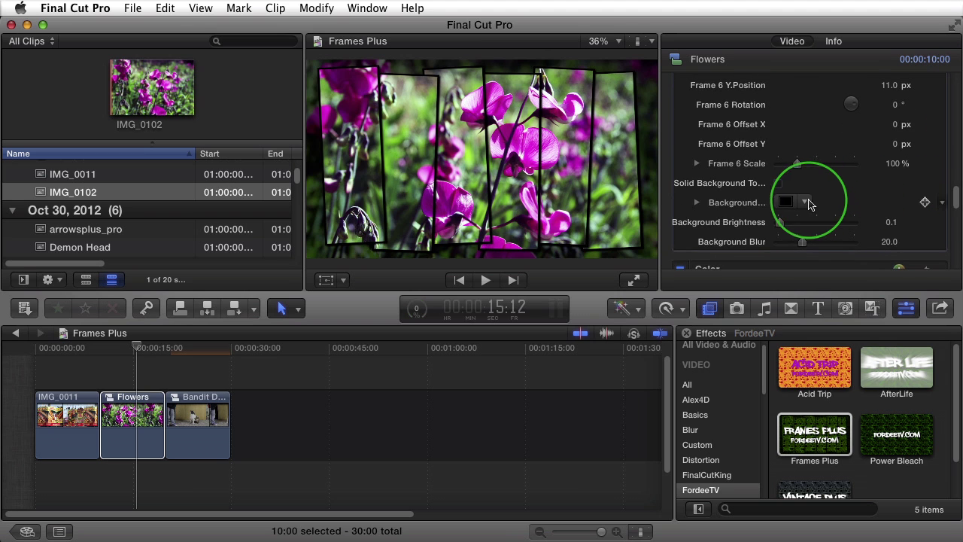
{"action": "left_click", "coordinate": [779, 183]}
{"action": "left_click", "coordinate": [804, 201]}
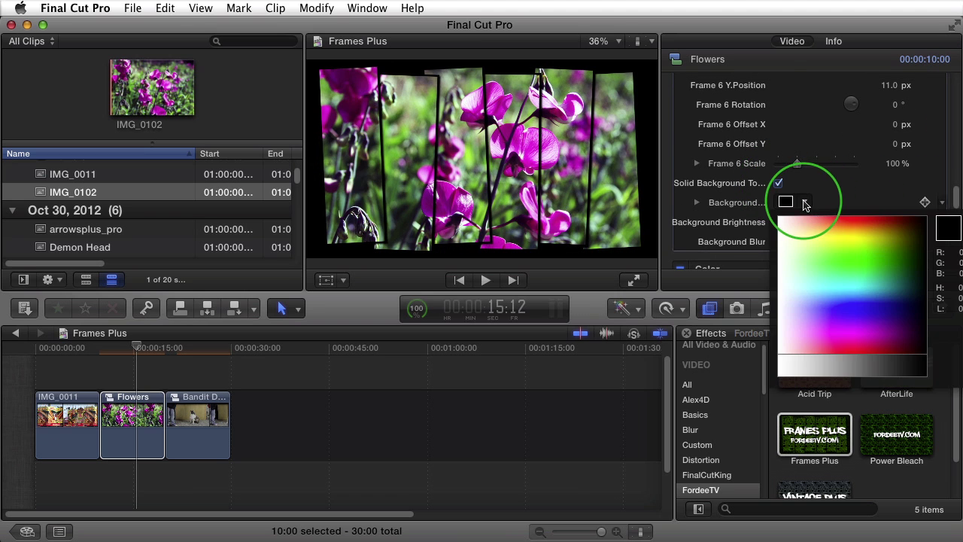
{"action": "left_click_drag", "start_coordinate": [799, 301], "coordinate": [871, 354]}
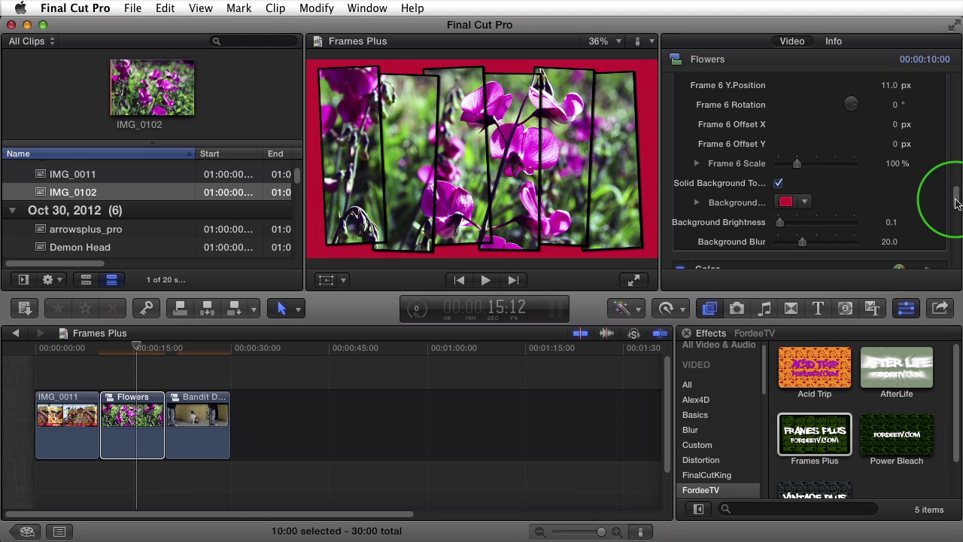
Scale frame 6 to 192%, frame 4 to 181% and frame 2 to 276%.
{"action": "scroll", "coordinate": [955, 197], "scroll_direction": "up", "scroll_amount": 4}
{"action": "left_click_drag", "start_coordinate": [797, 230], "coordinate": [814, 232]}
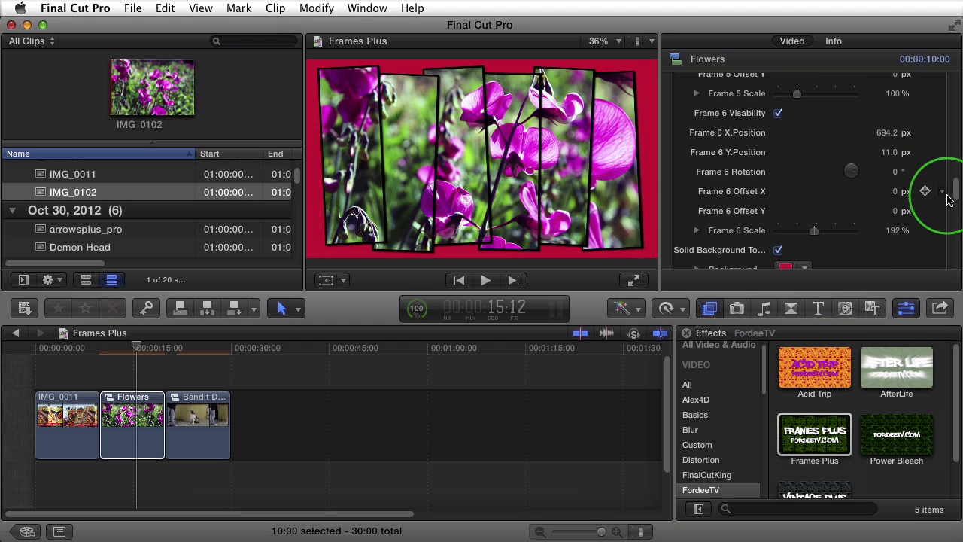
{"action": "left_click_drag", "start_coordinate": [955, 194], "coordinate": [955, 154]}
{"action": "left_click_drag", "start_coordinate": [783, 206], "coordinate": [816, 205]}
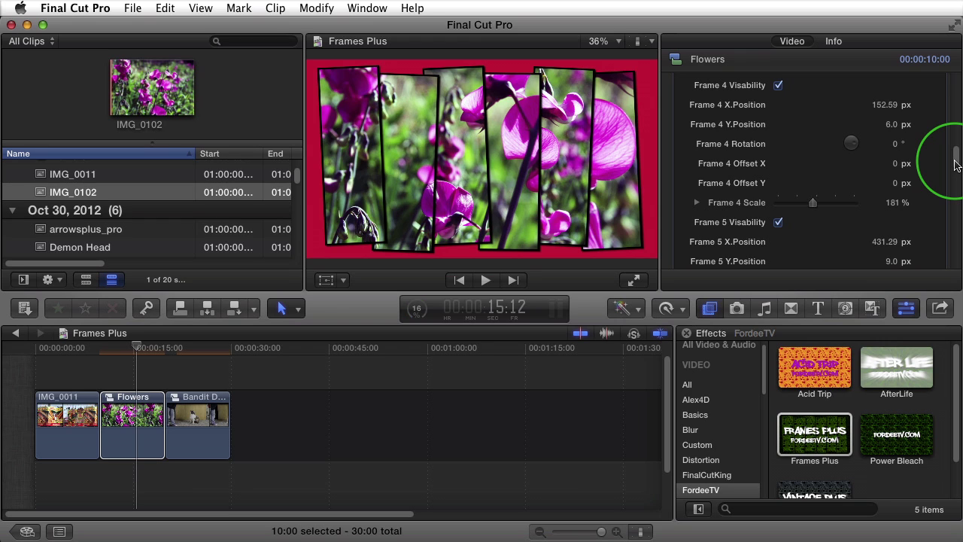
{"action": "left_click_drag", "start_coordinate": [956, 164], "coordinate": [953, 130]}
{"action": "left_click", "coordinate": [800, 182]}
{"action": "left_click_drag", "start_coordinate": [801, 181], "coordinate": [833, 186]}
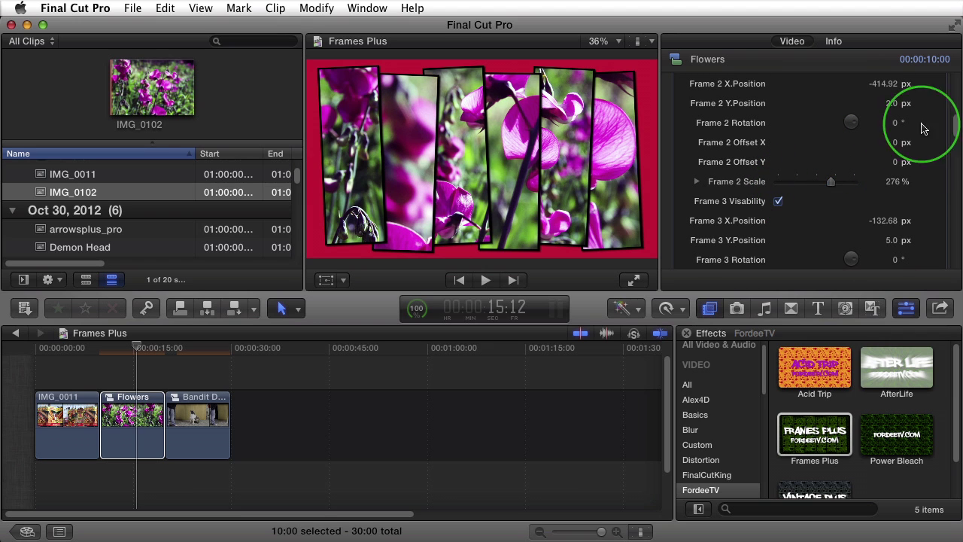
Set frame 2's Y.Position to 20 and its image Offset Y to 594.
{"action": "mouse_move", "coordinate": [891, 103]}
{"action": "left_mouse_down"}
{"action": "mouse_move", "coordinate": [895, 119]}
{"action": "mouse_move", "coordinate": [887, 105]}
{"action": "left_mouse_up"}
{"action": "left_click", "coordinate": [900, 173]}
{"action": "left_click_drag", "start_coordinate": [895, 162], "coordinate": [925, 149]}
{"action": "left_click", "coordinate": [690, 179]}
{"action": "mouse_move", "coordinate": [689, 181]}
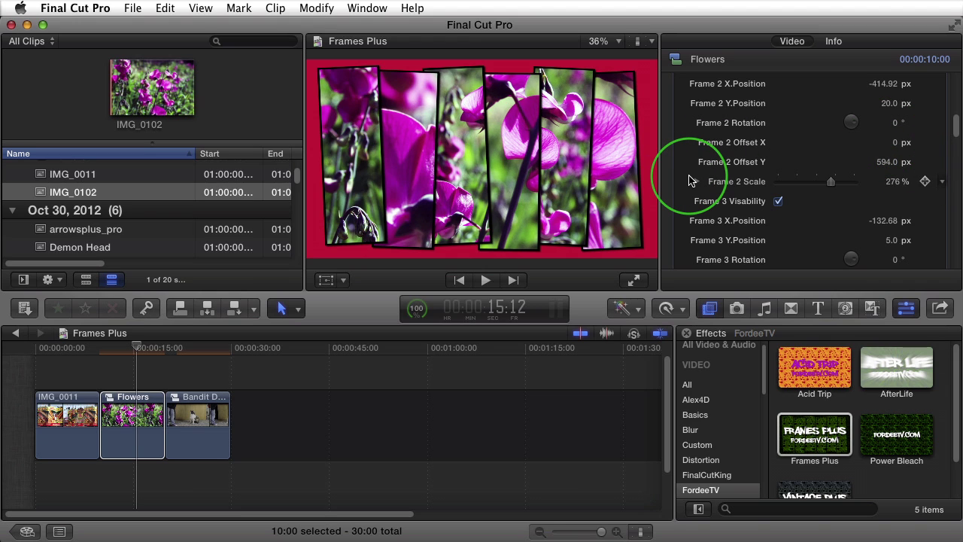